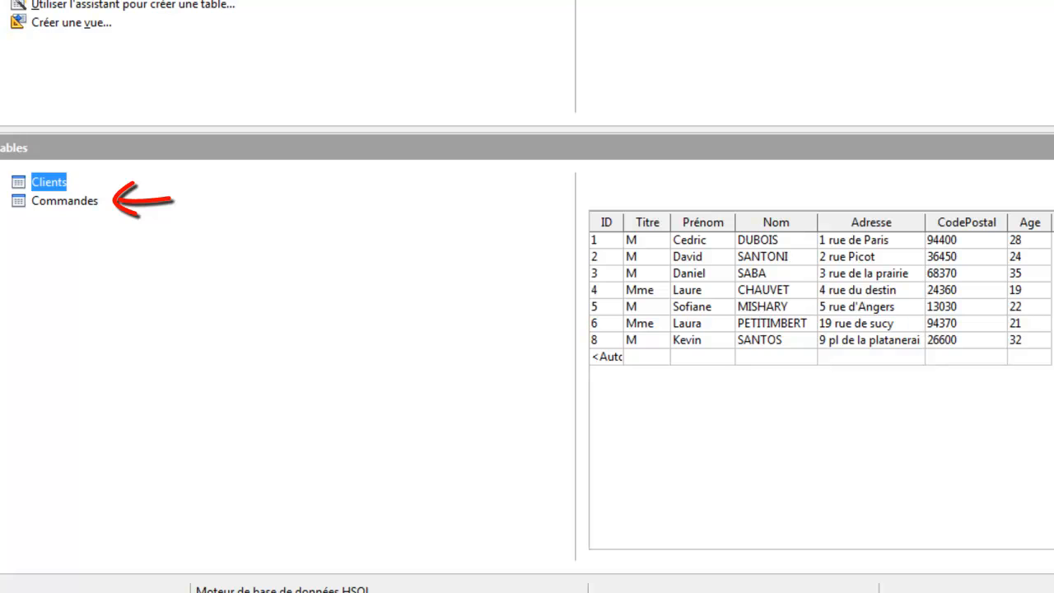
Step: Preview the Commandes table, then launch the wizard for creating a new form
left_click(66, 203)
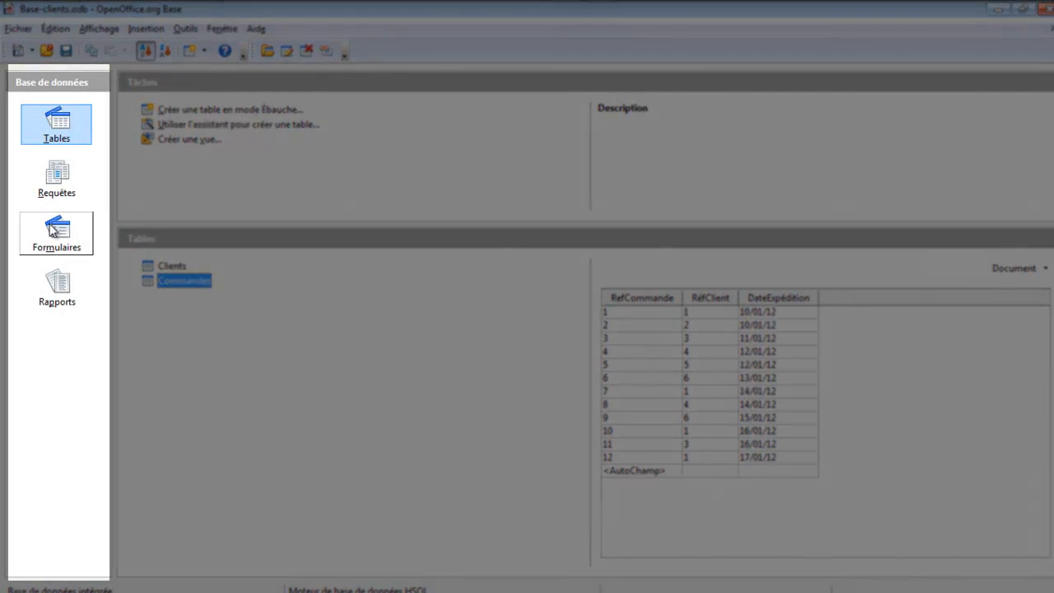
left_click(51, 229)
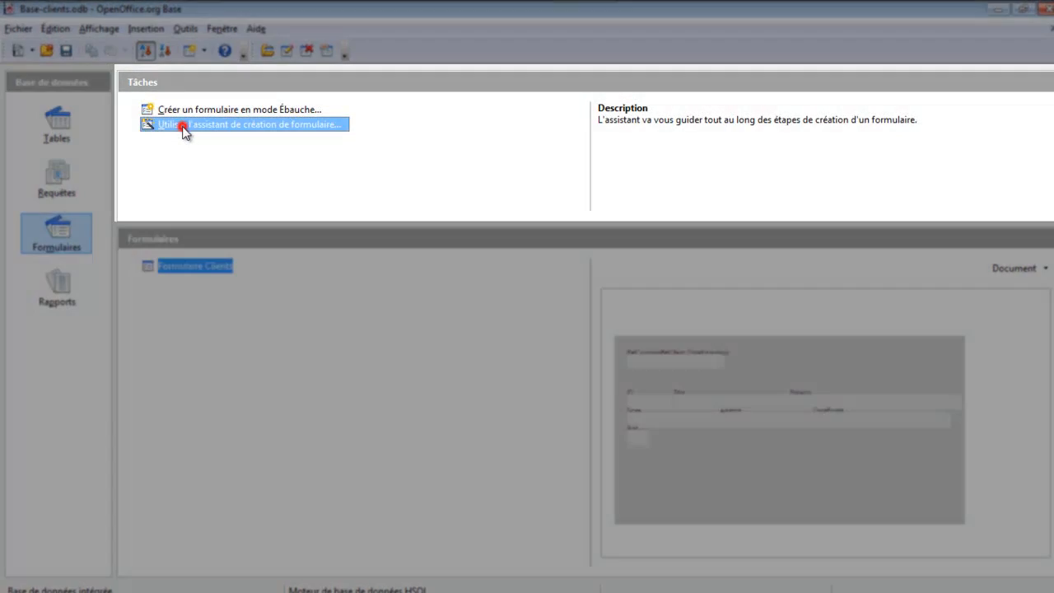
left_click(185, 128)
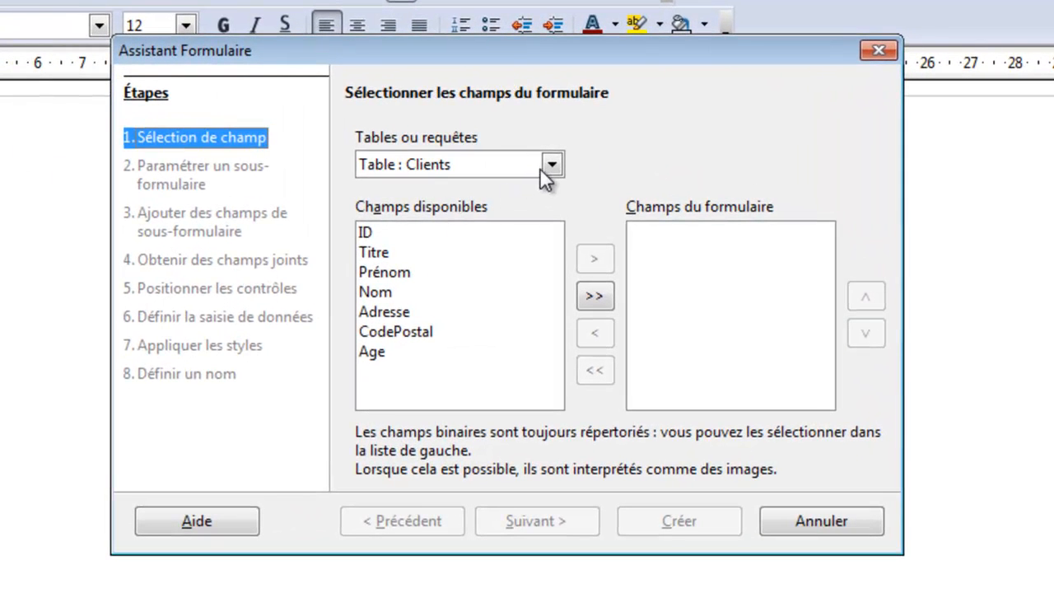
Step: Choose the Commandes table as the main form's source and include all of its fields
left_click(548, 166)
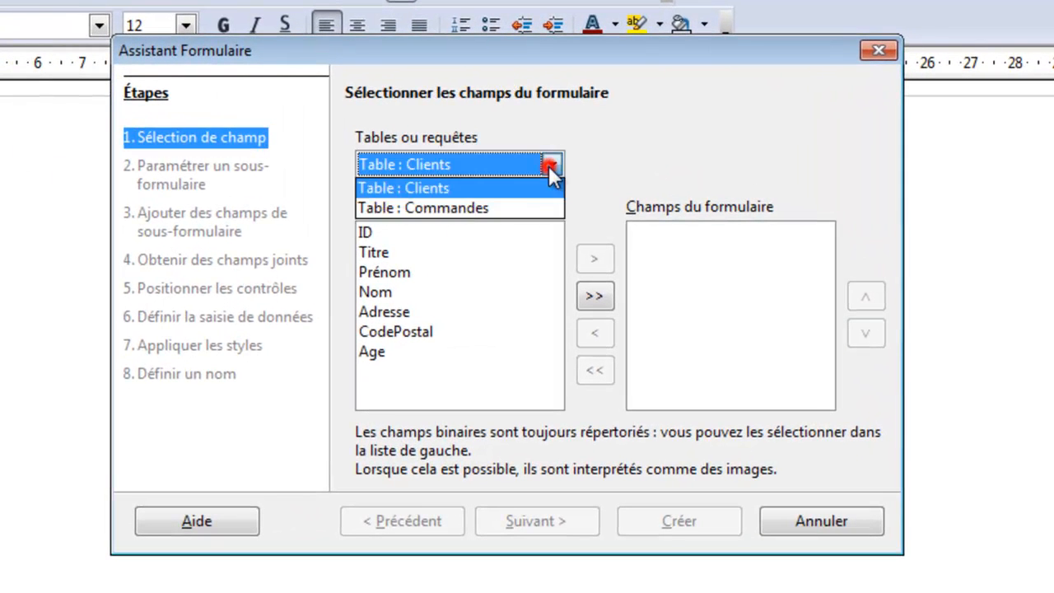
left_click(498, 206)
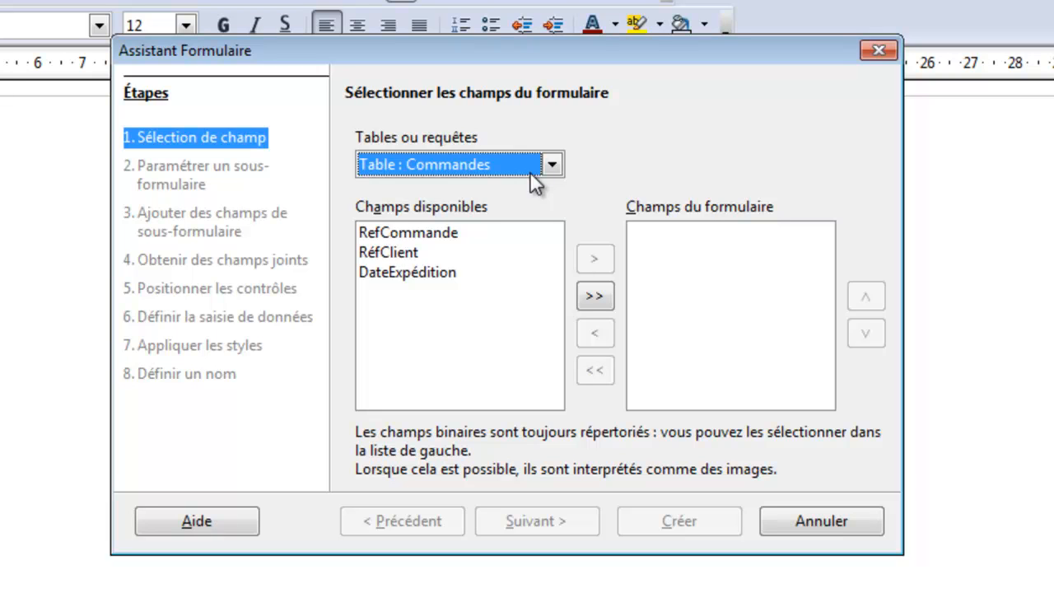
left_click(590, 301)
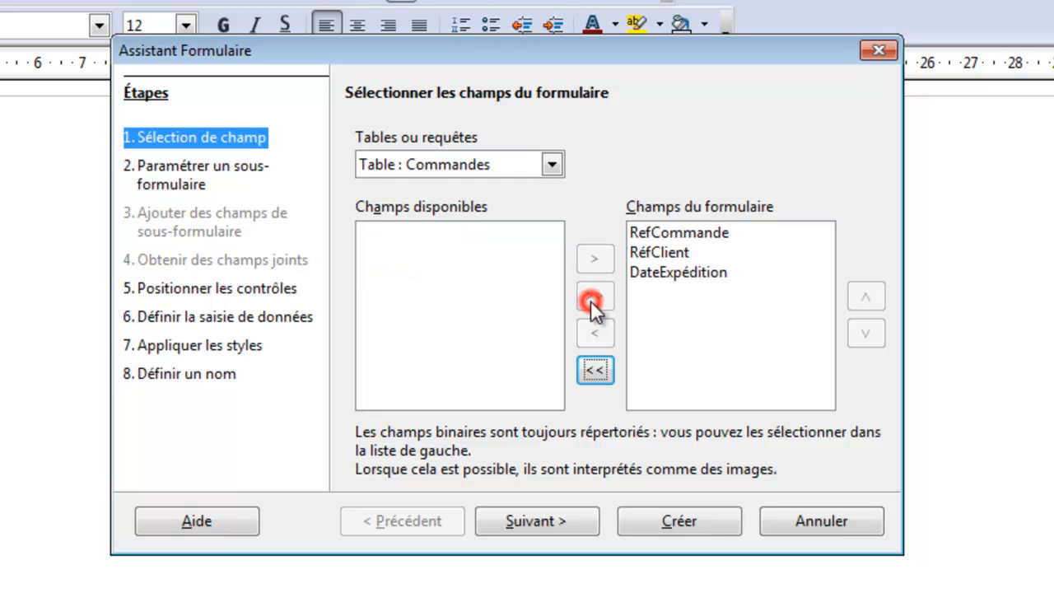
left_click(544, 520)
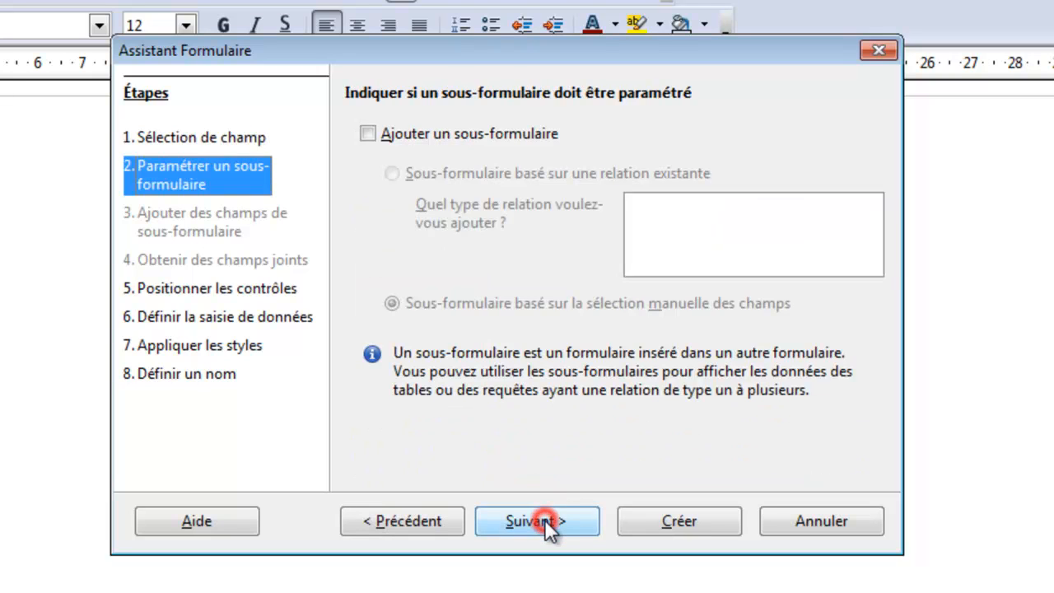
Step: Add a subform based on manual field selection and include all fields of the Clients table in it
left_click(369, 133)
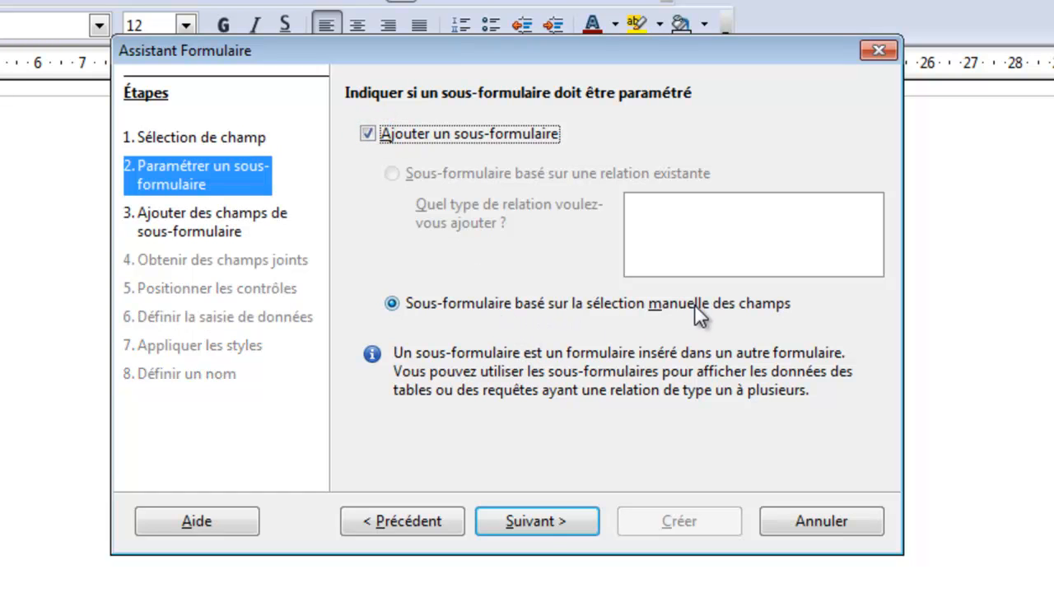
left_click(543, 519)
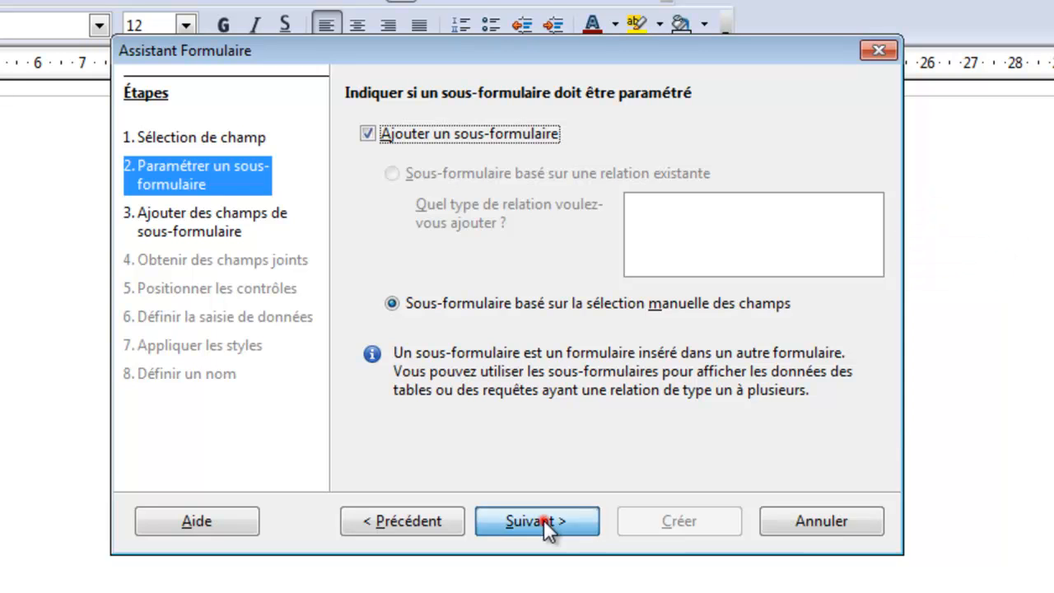
left_click(552, 165)
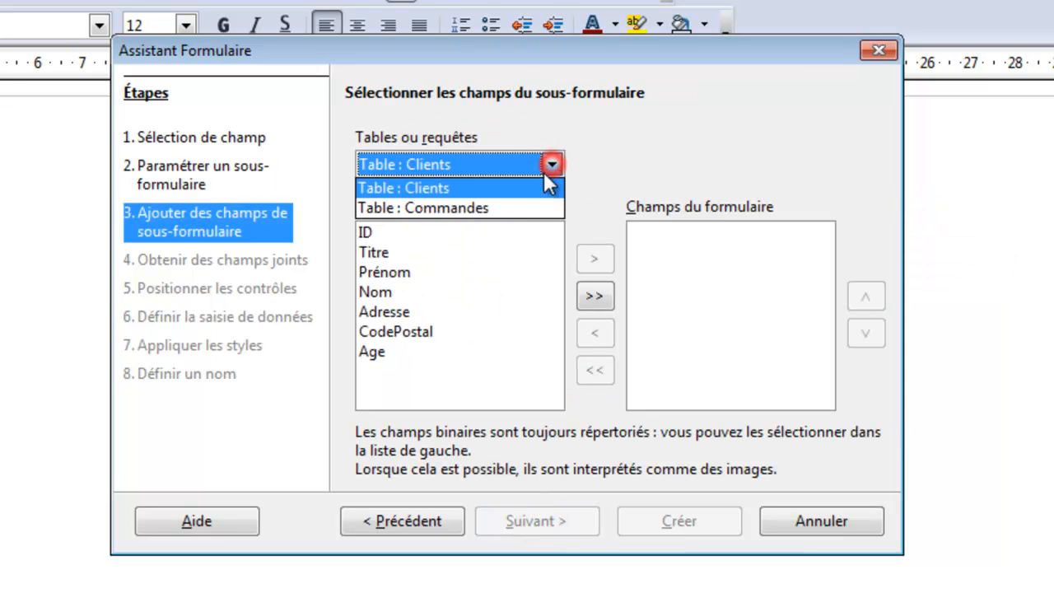
left_click(506, 188)
left_click(423, 233)
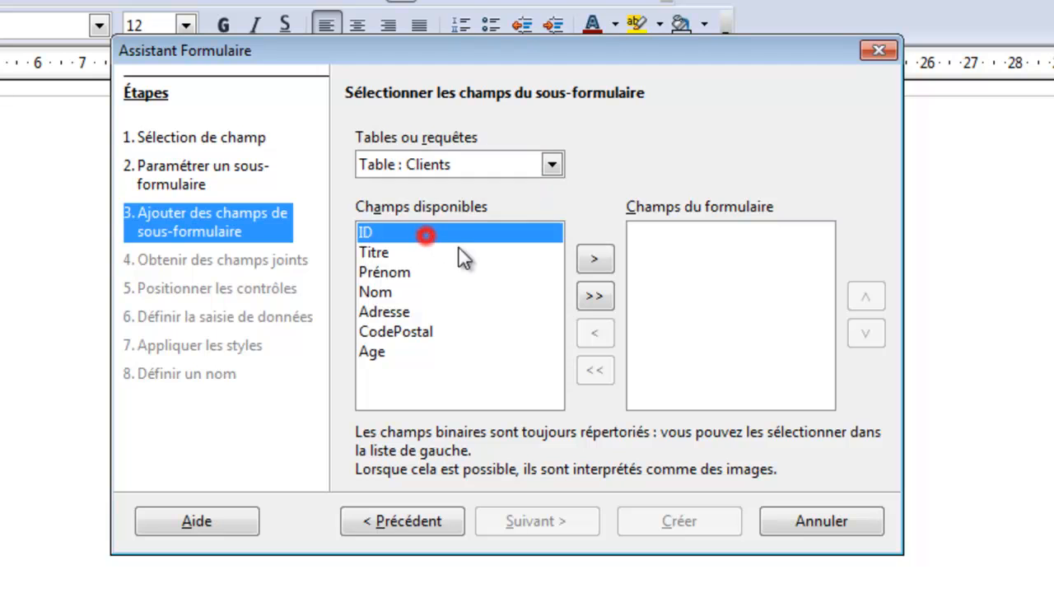
left_click(594, 258)
left_click(595, 258)
left_click(595, 289)
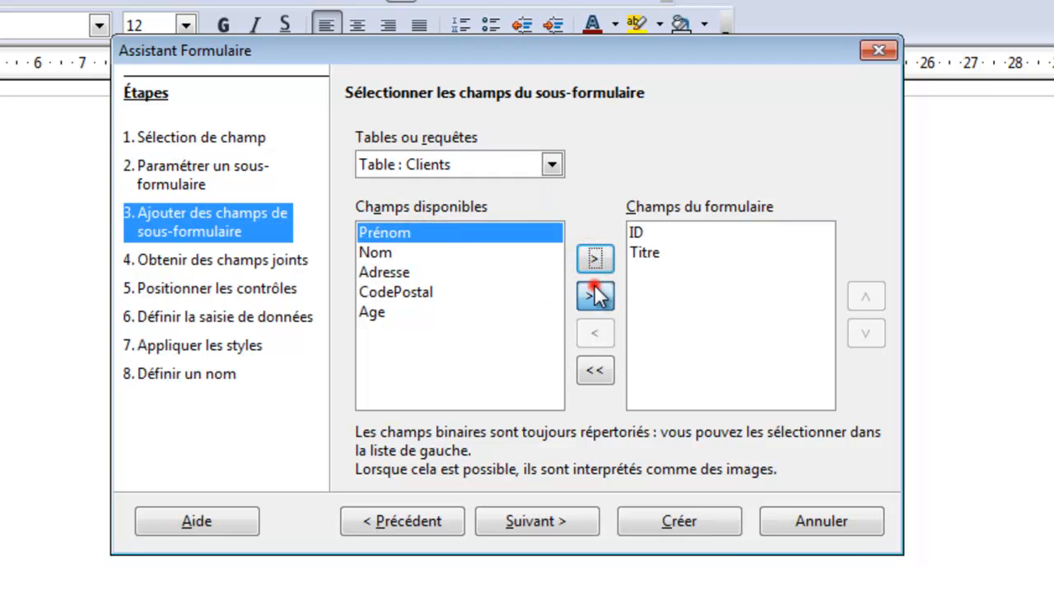
left_click(554, 524)
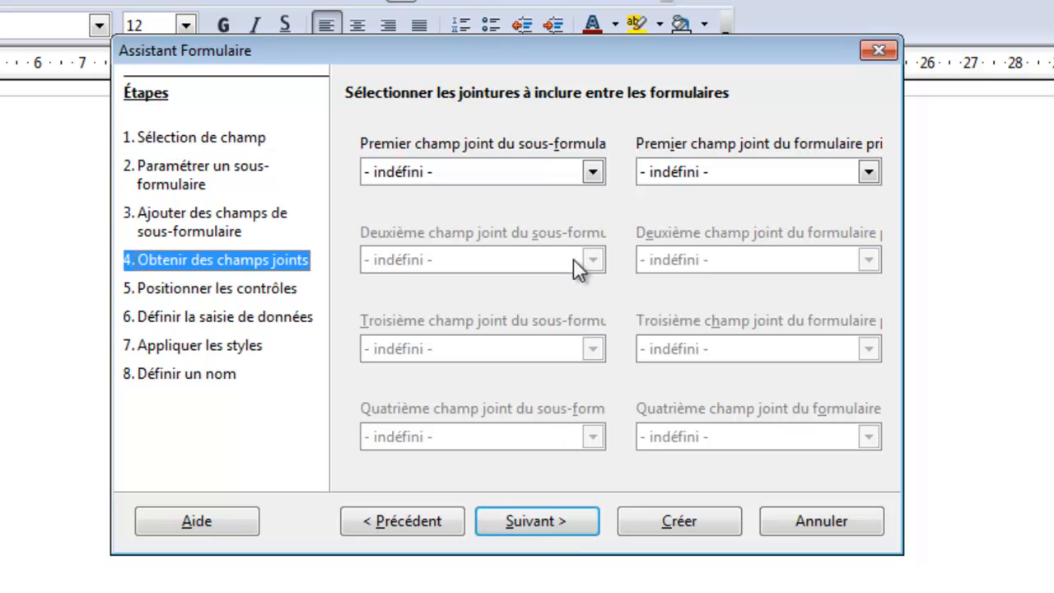
Step: Join the subform's ID field to the main form's RéfClient field as the first joined pair
left_click(590, 174)
left_click(559, 215)
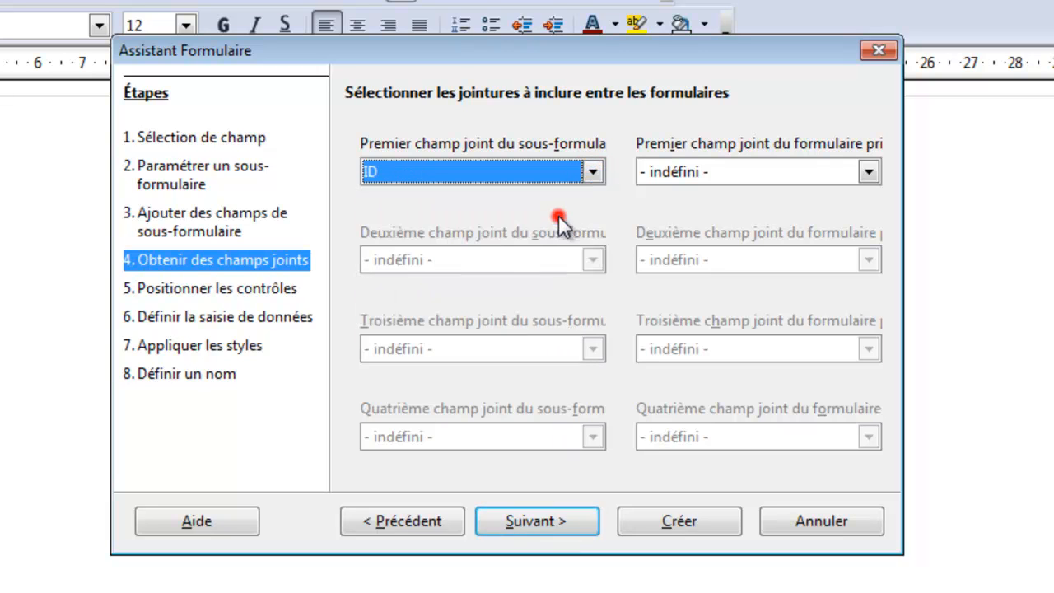
left_click(870, 171)
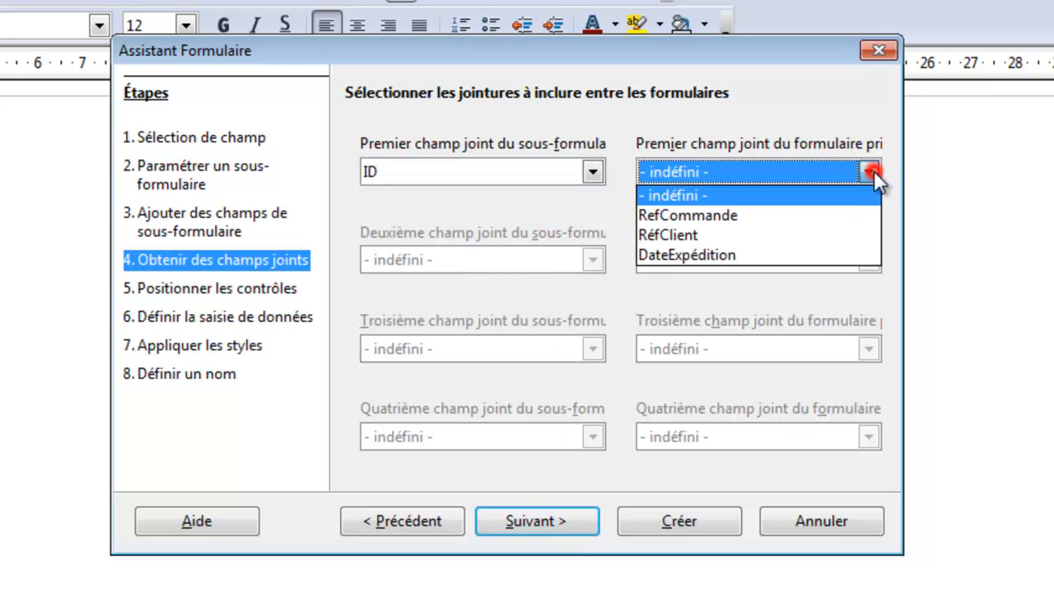
left_click(807, 235)
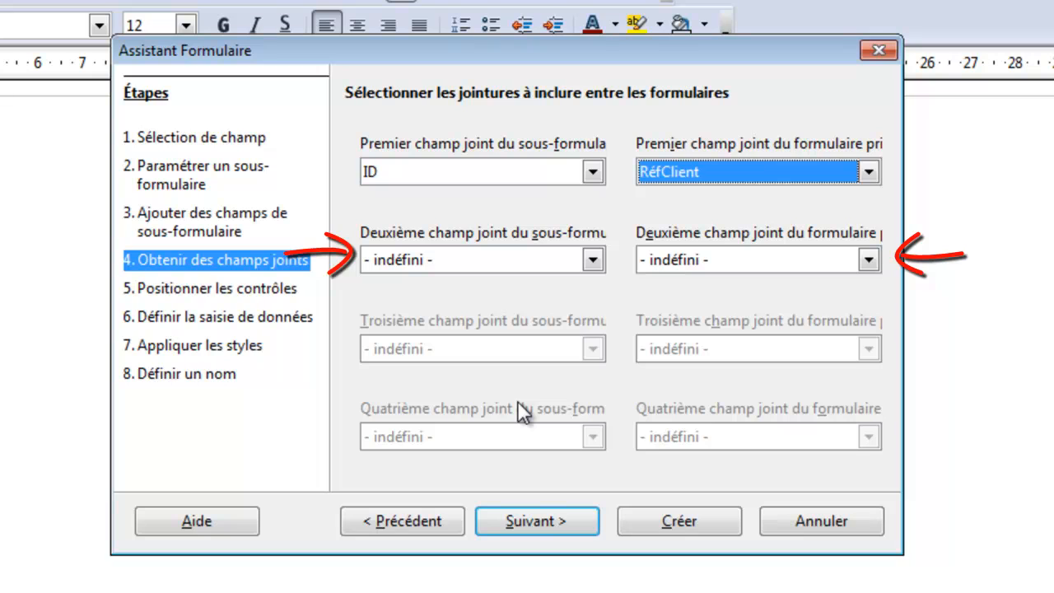
left_click(534, 522)
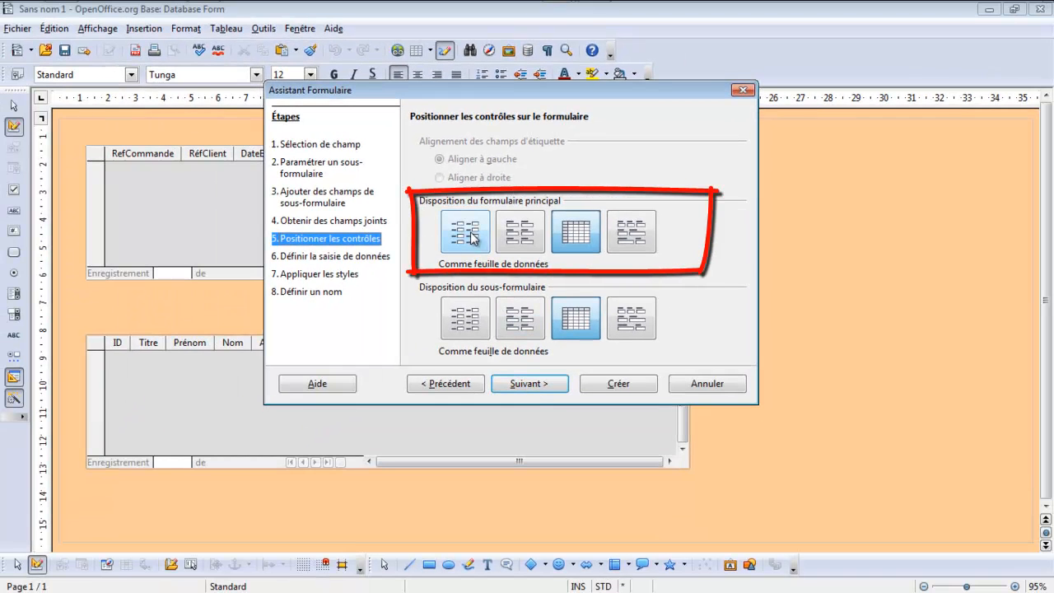
Step: Arrange both the main form and the subform in the "Blocs - Étiquettes en haut" layout
left_click(434, 276)
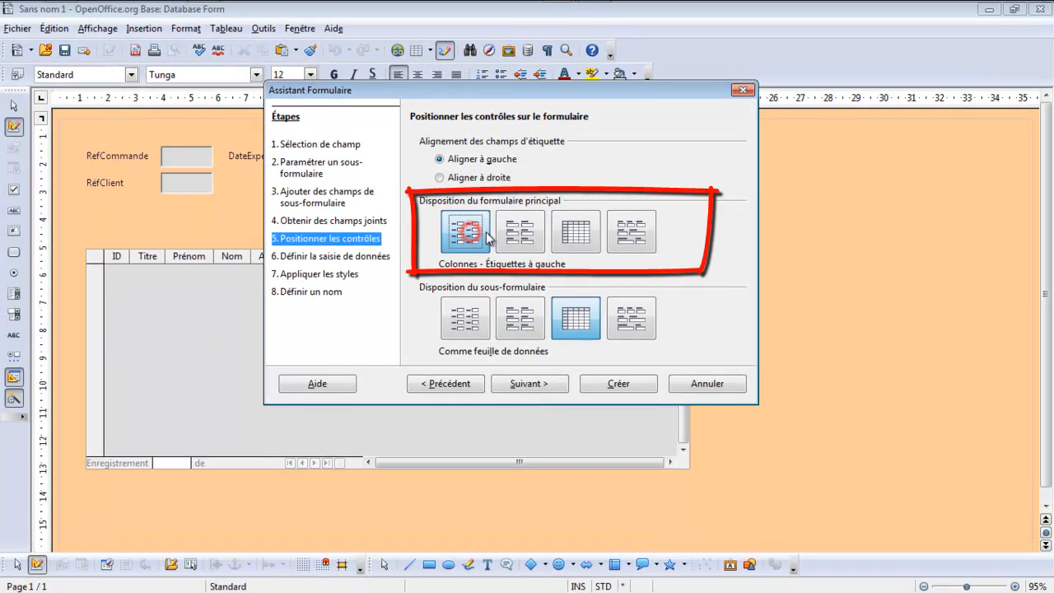
left_click(514, 233)
left_click(586, 230)
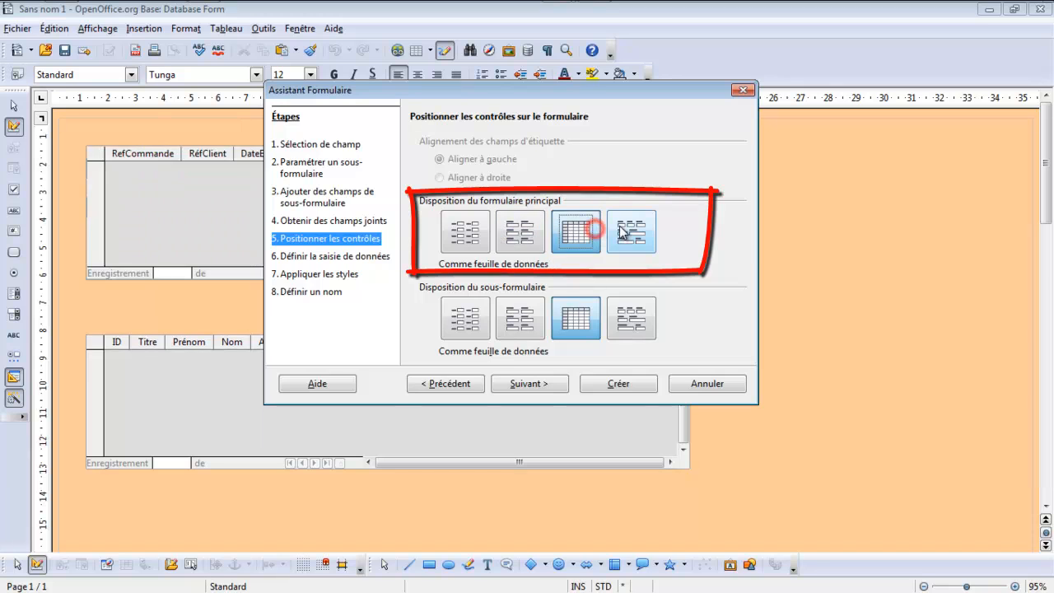
left_click(621, 232)
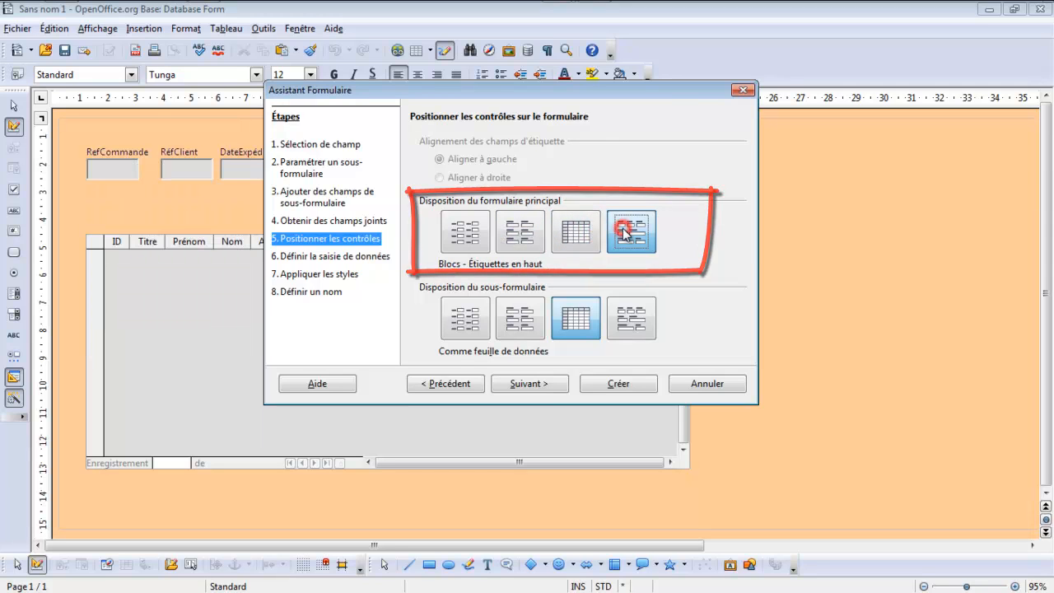
left_click(630, 321)
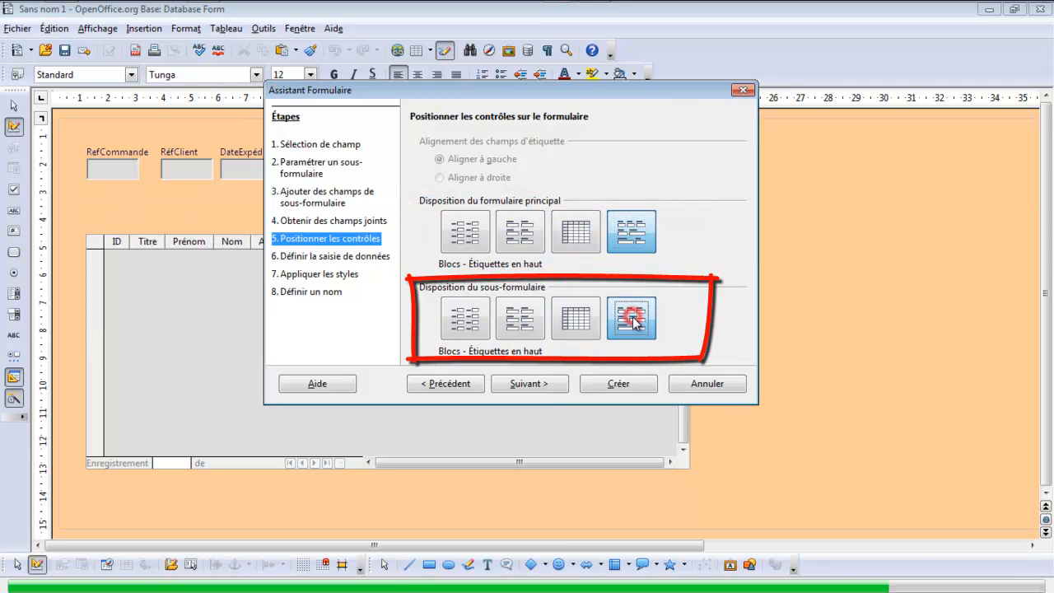
left_click(530, 384)
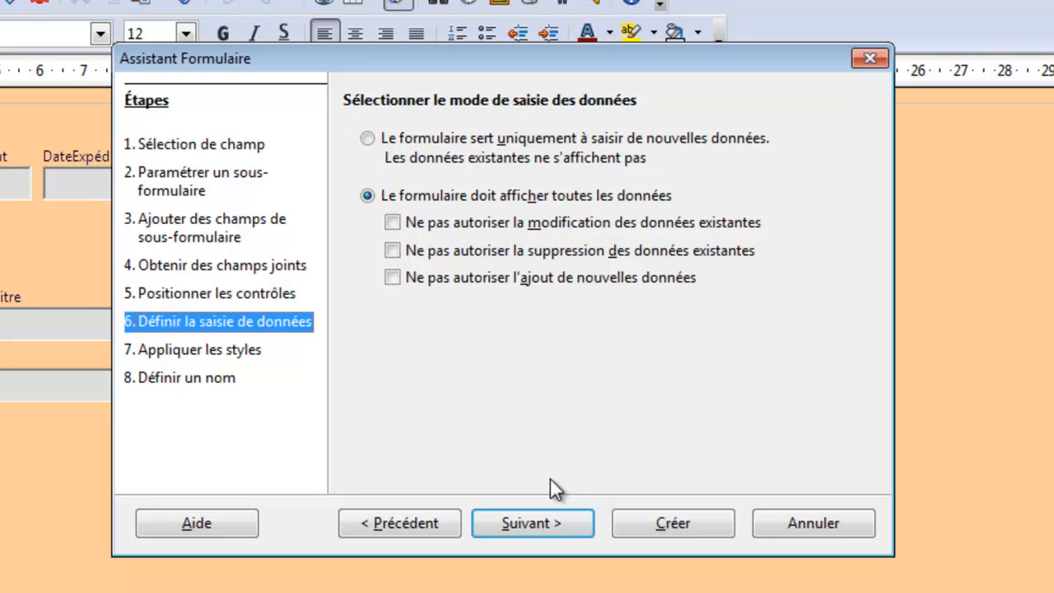
Step: Disallow modifying and deleting existing data in the form, and apply the Gris clair style
left_click(391, 222)
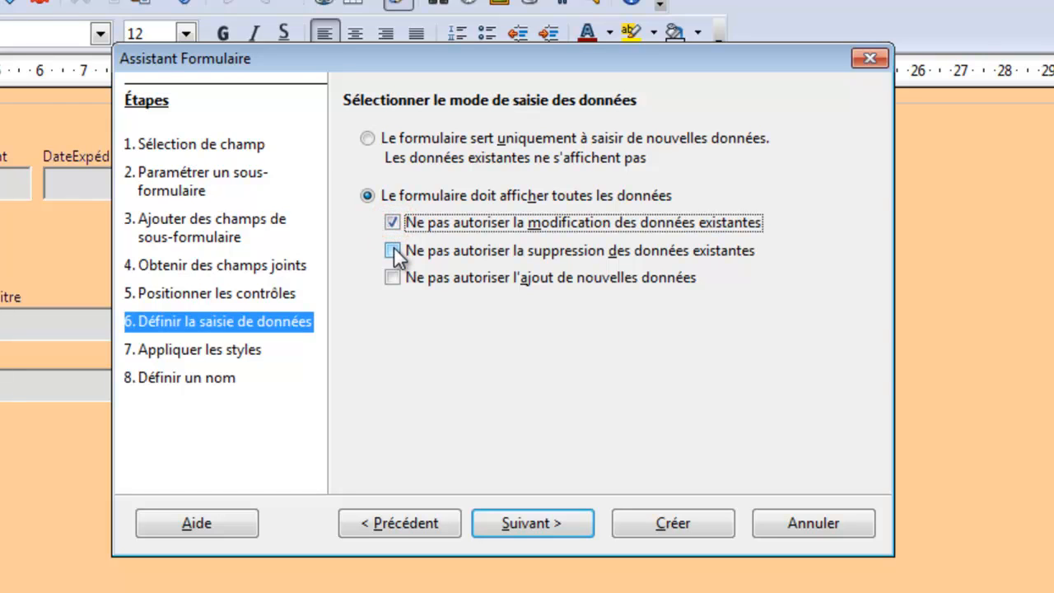
left_click(393, 250)
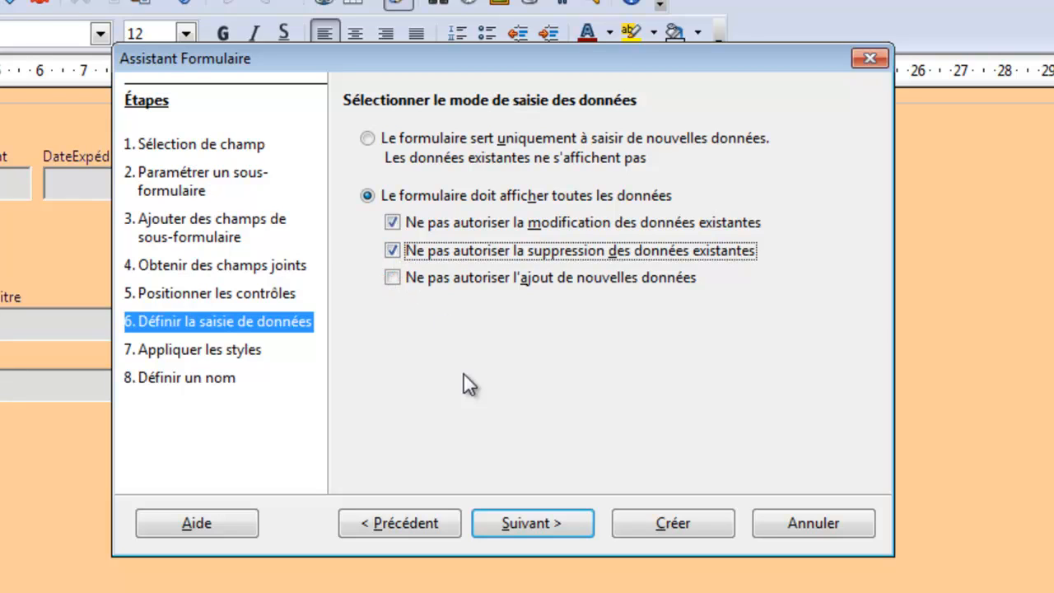
left_click(531, 522)
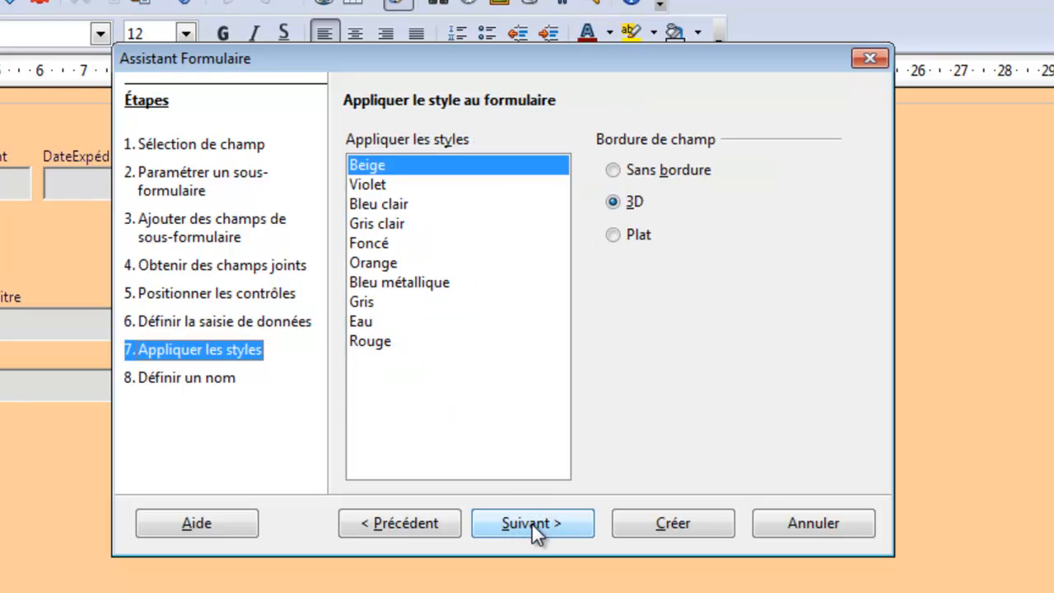
left_click(422, 225)
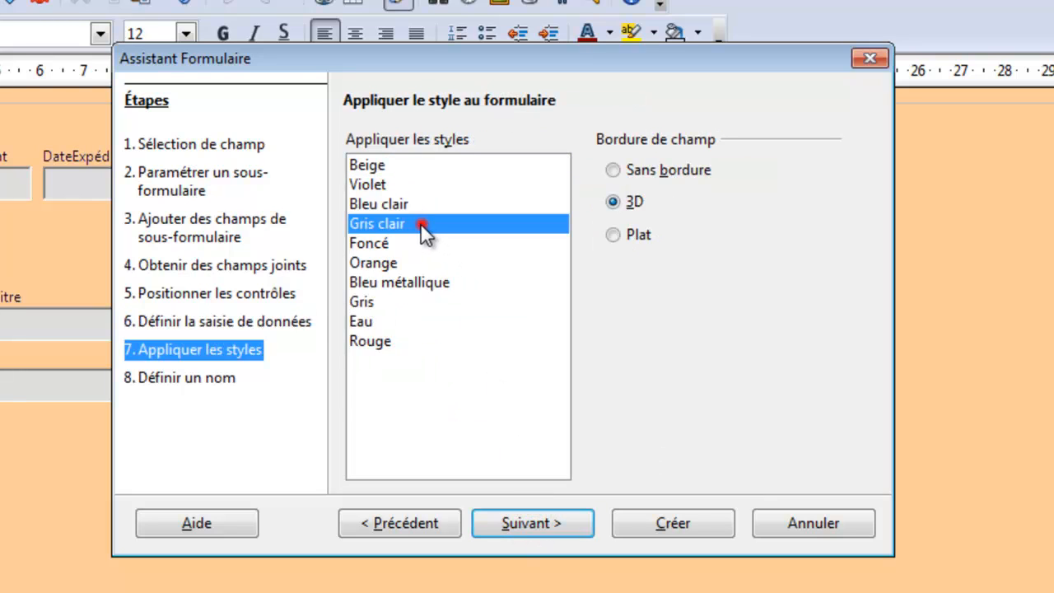
left_click(521, 517)
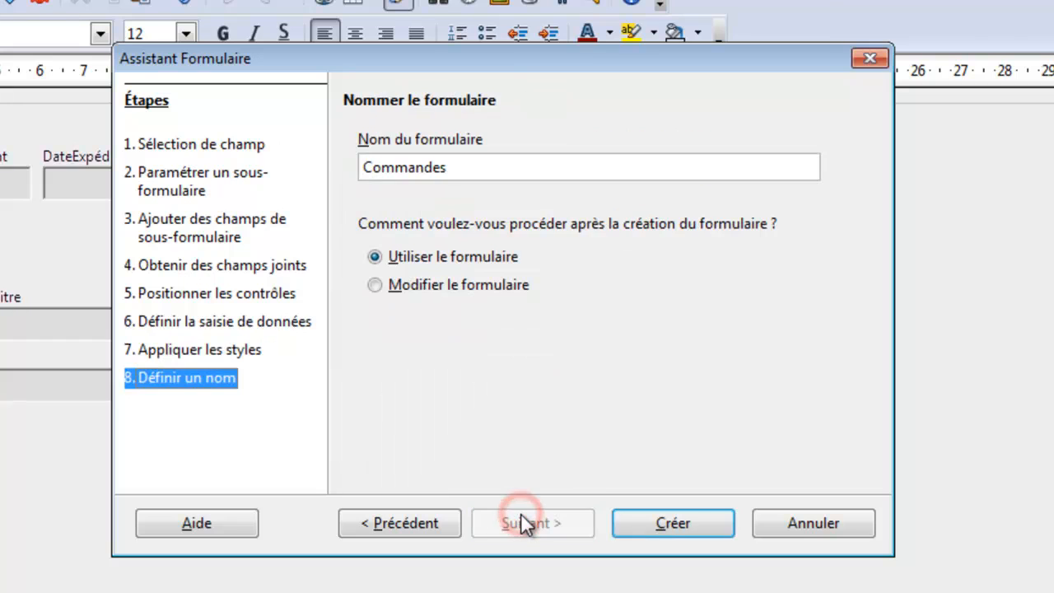
Step: Name the form "Formulaire Commandes clients" and create it for immediate use
left_click(368, 167)
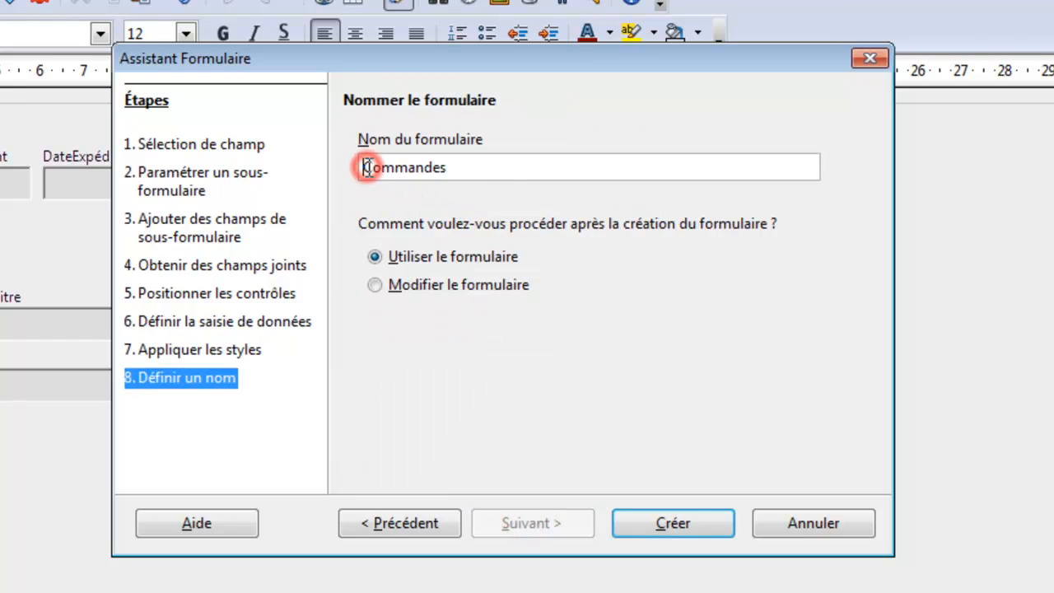
type("Formulaire")
key("End")
type("clients")
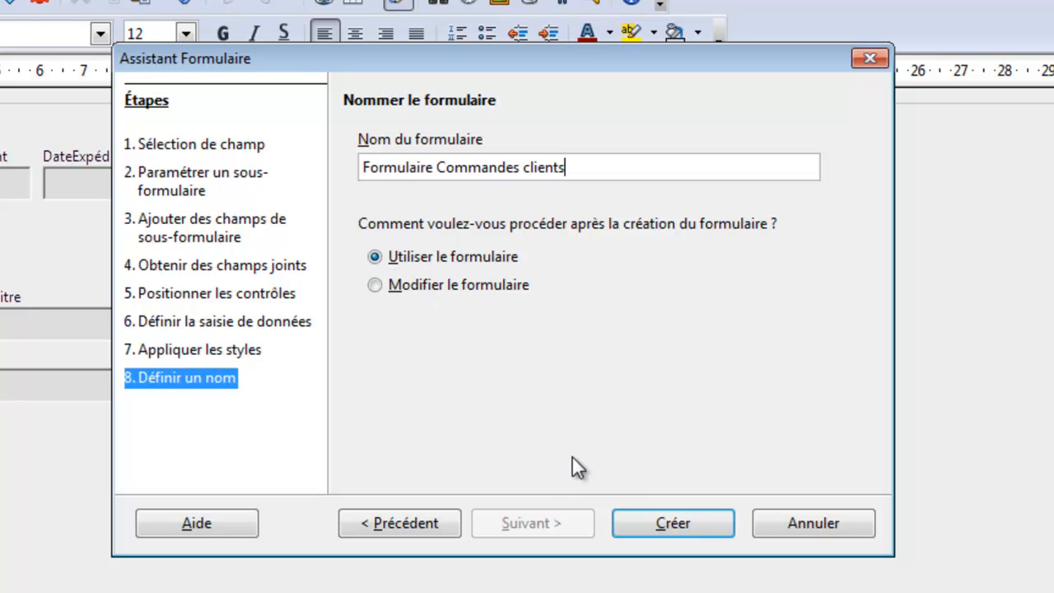
left_click(656, 527)
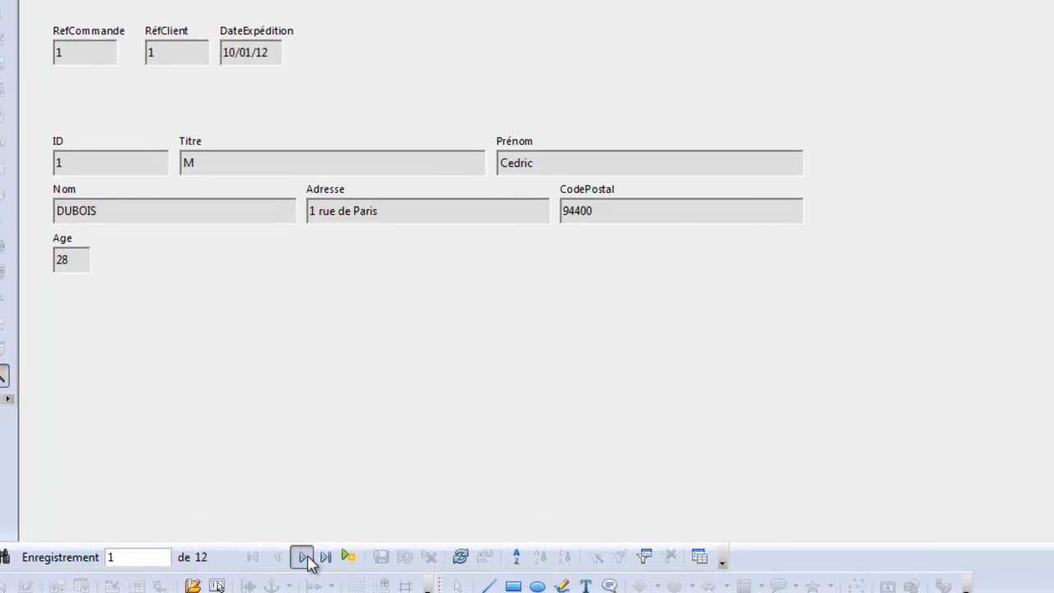
Step: Browse the form's first few order records and go to the last one
left_click(304, 557)
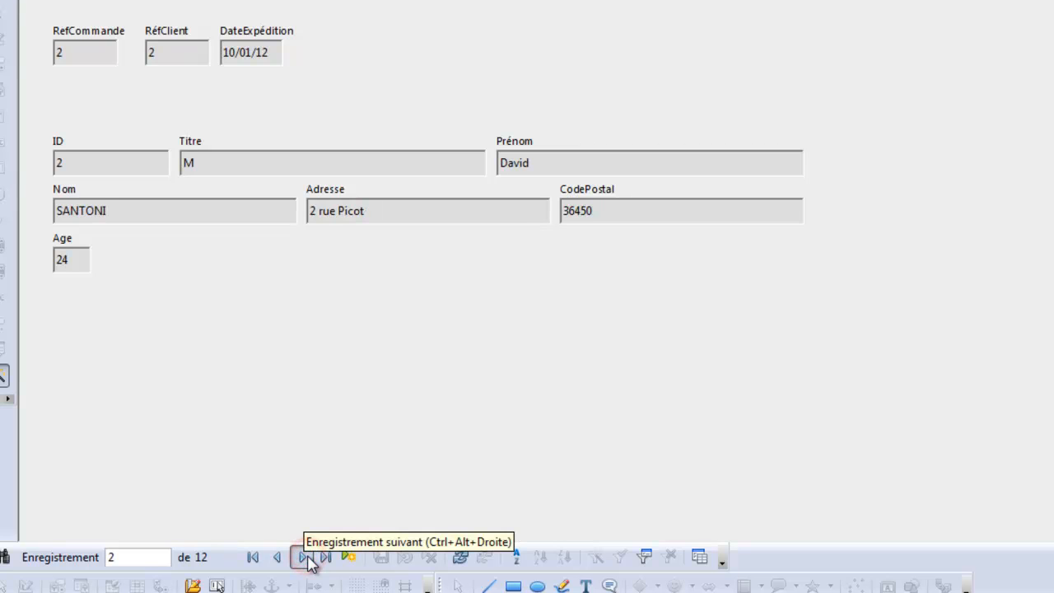
left_click(305, 558)
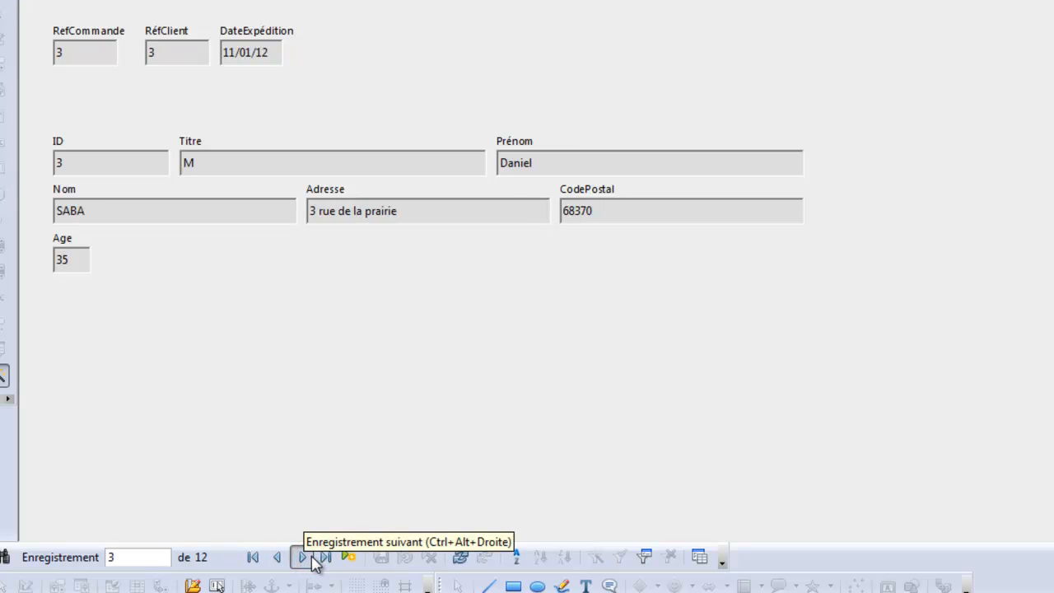
left_click(326, 558)
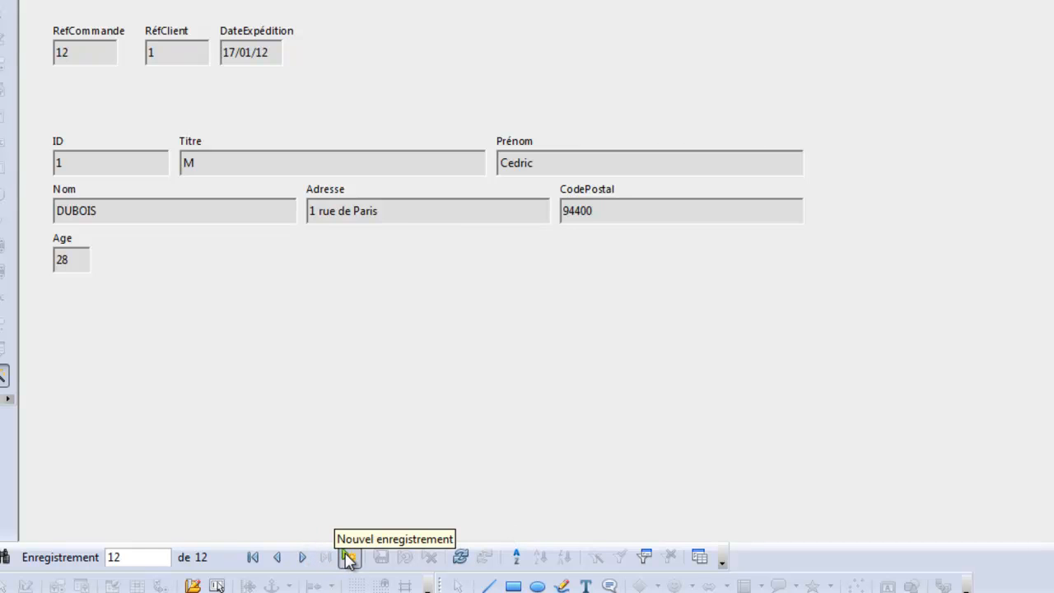
Step: Add a new order record with RéfClient 1 and DateExpédition 19/01/2012, and move into the client subform to store it
left_click(349, 557)
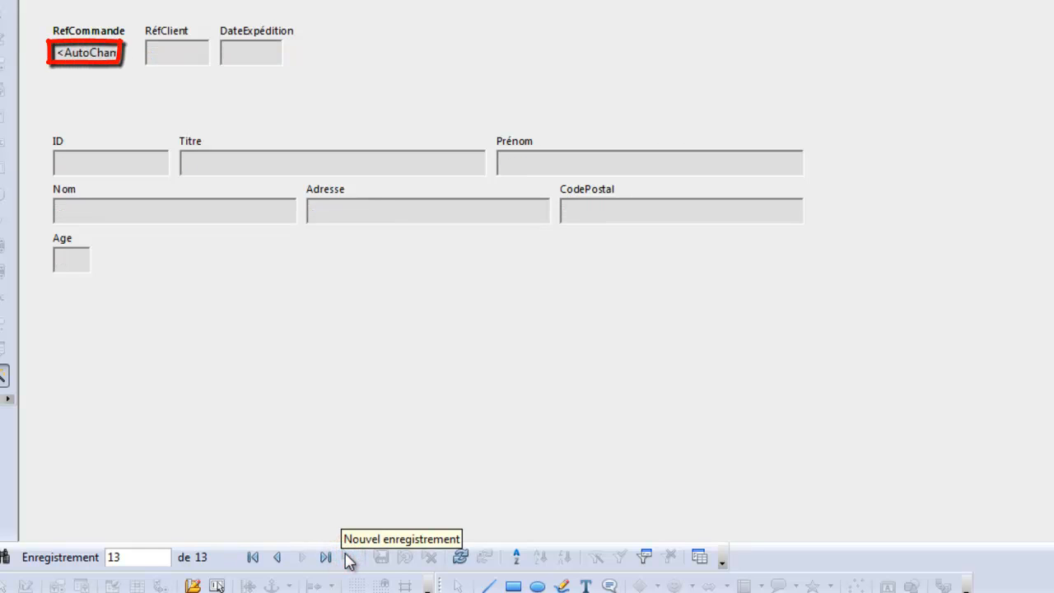
left_click(155, 53)
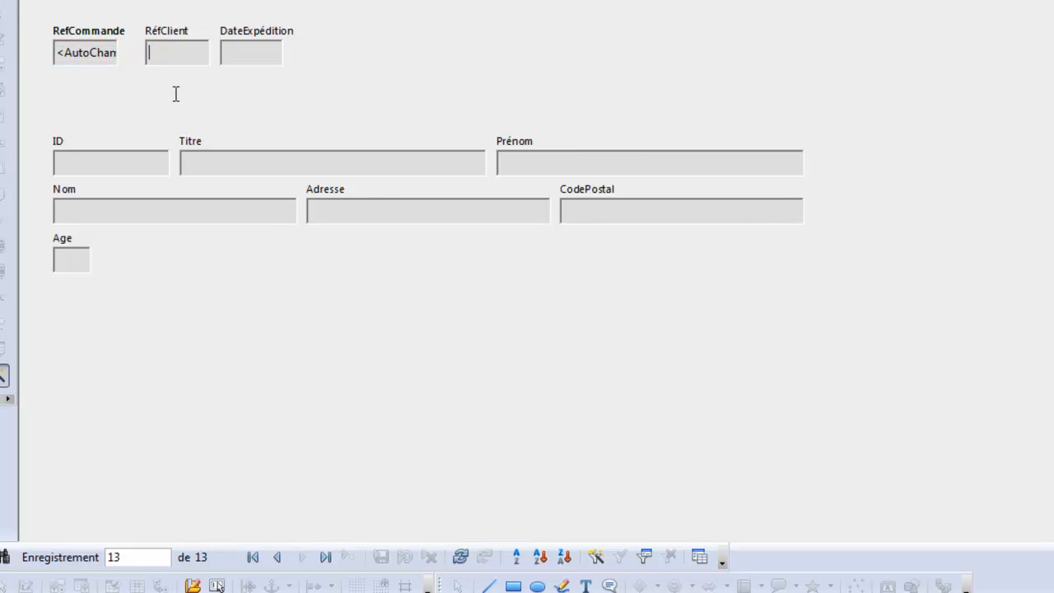
type("1")
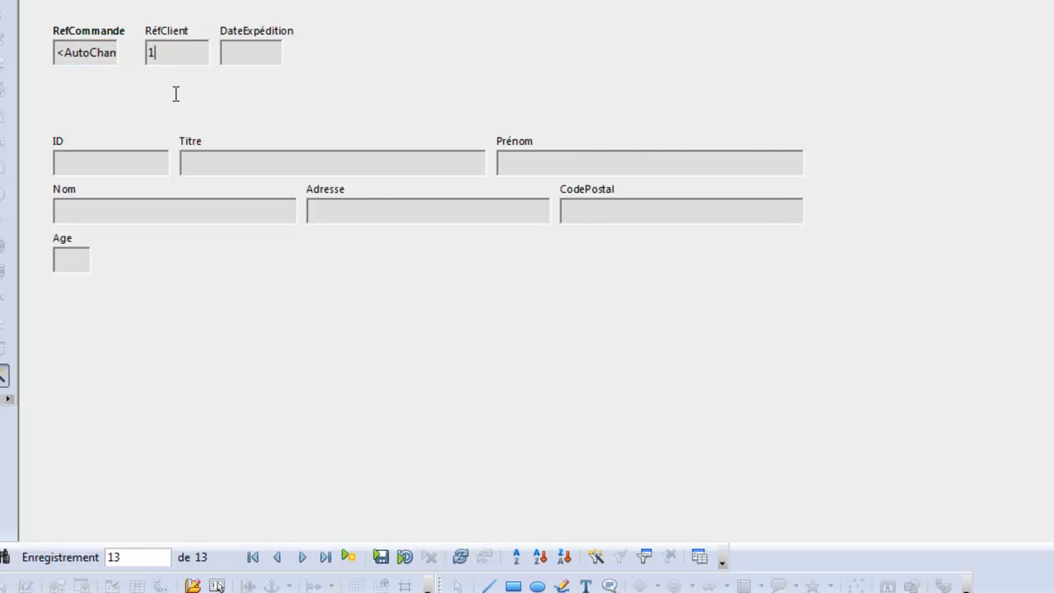
left_click(259, 60)
type("19/01/2012")
left_click(98, 164)
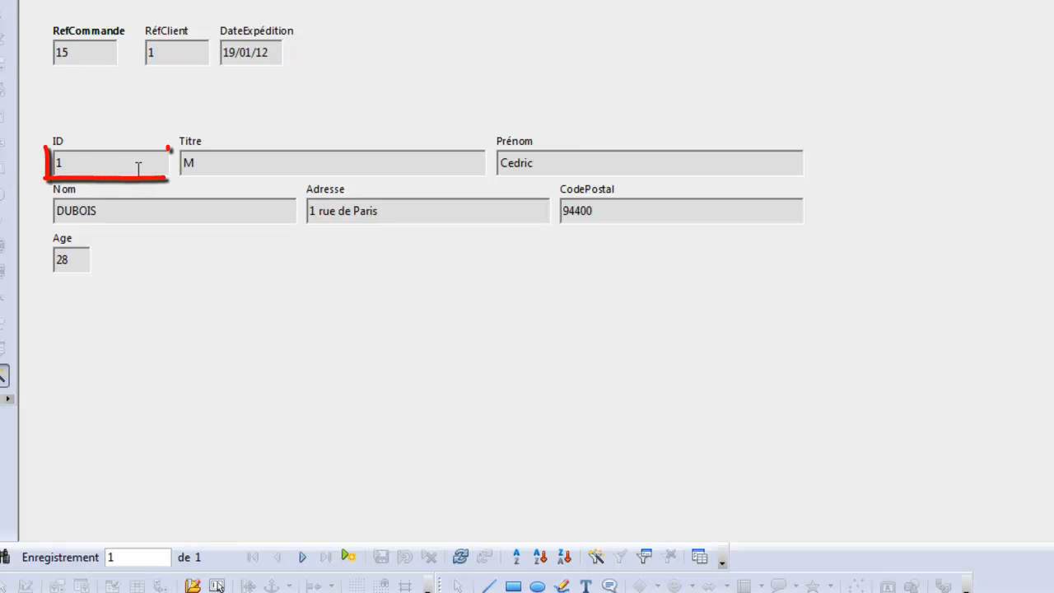
Step: Add another new order record with RéfClient 2 and DateExpédition 20/01/2012, and move into the client subform to store it
left_click(349, 558)
left_click(349, 558)
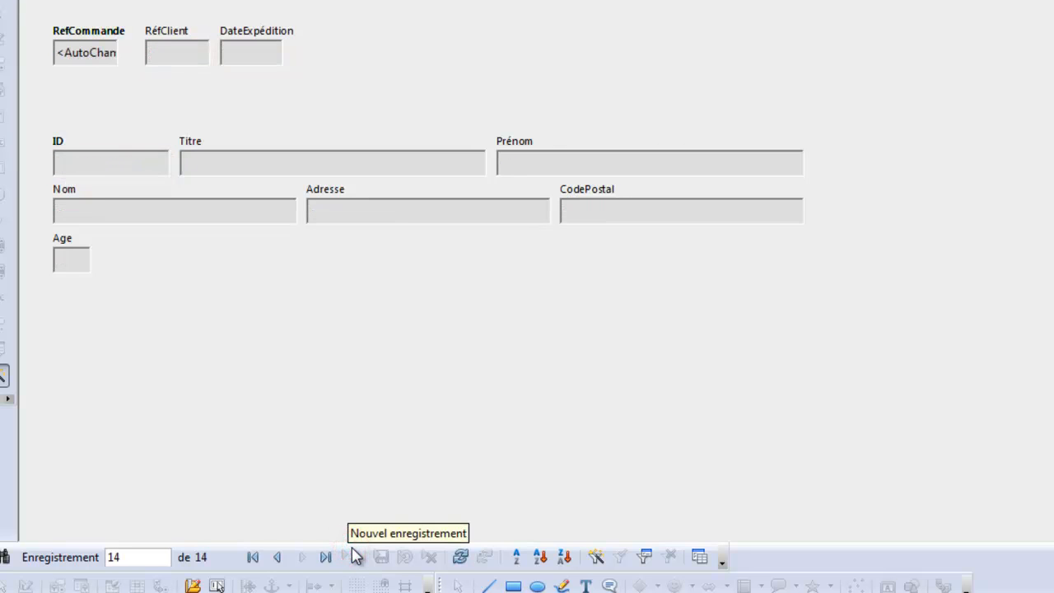
left_click(177, 58)
type("2")
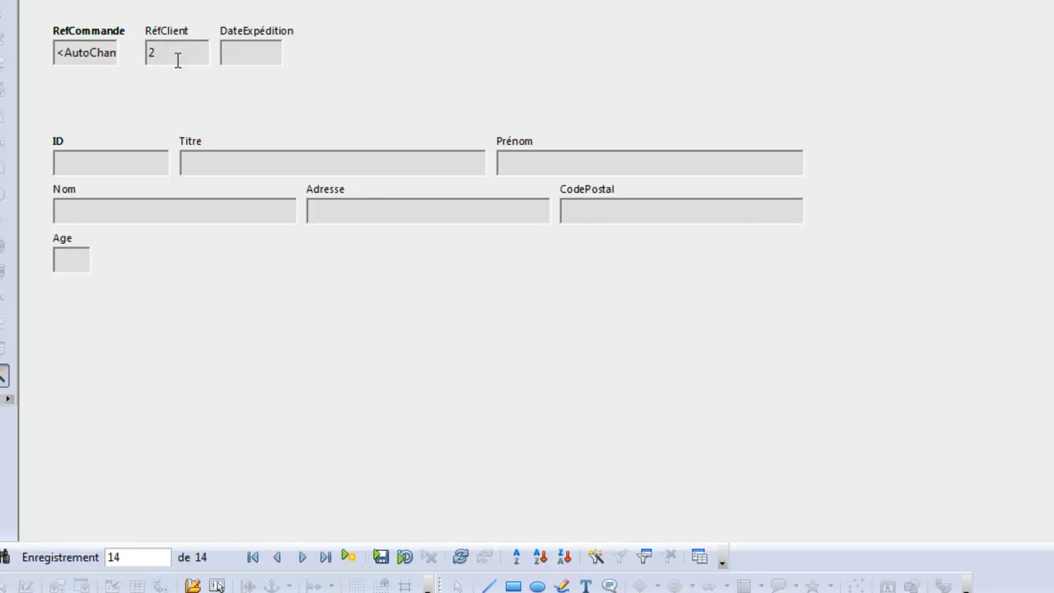
left_click(233, 52)
type("20/01/2012")
left_click(116, 165)
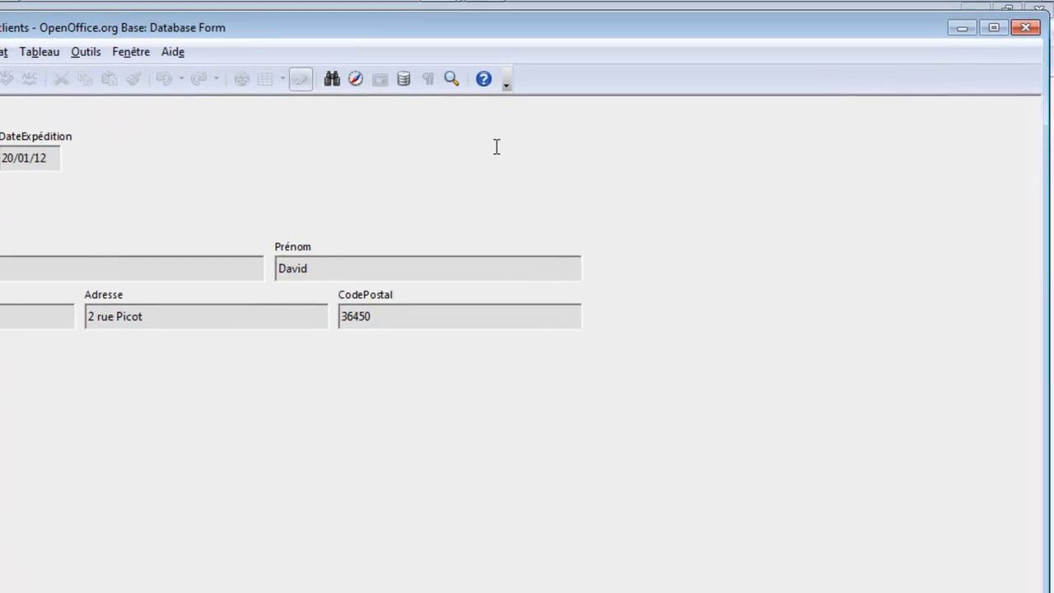
Step: Close the orders form and examine the records in the database's Commandes table
left_click(1026, 29)
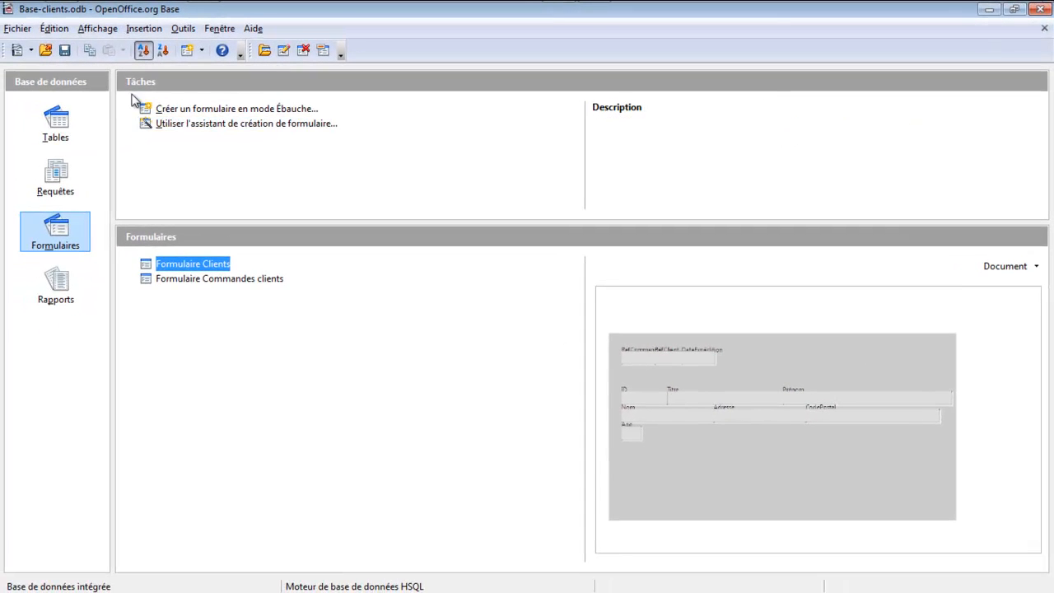
left_click(52, 115)
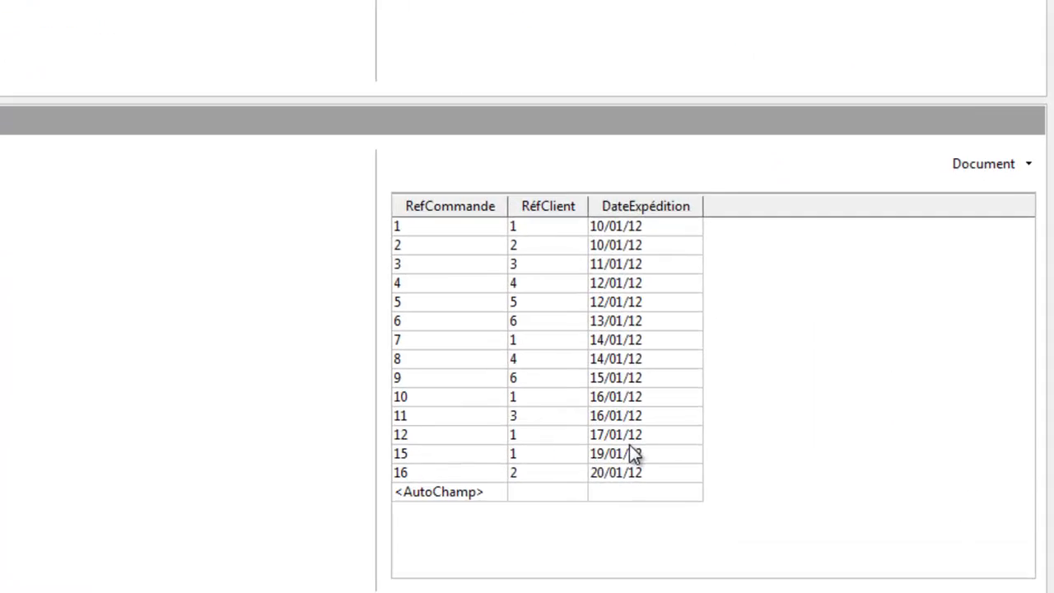